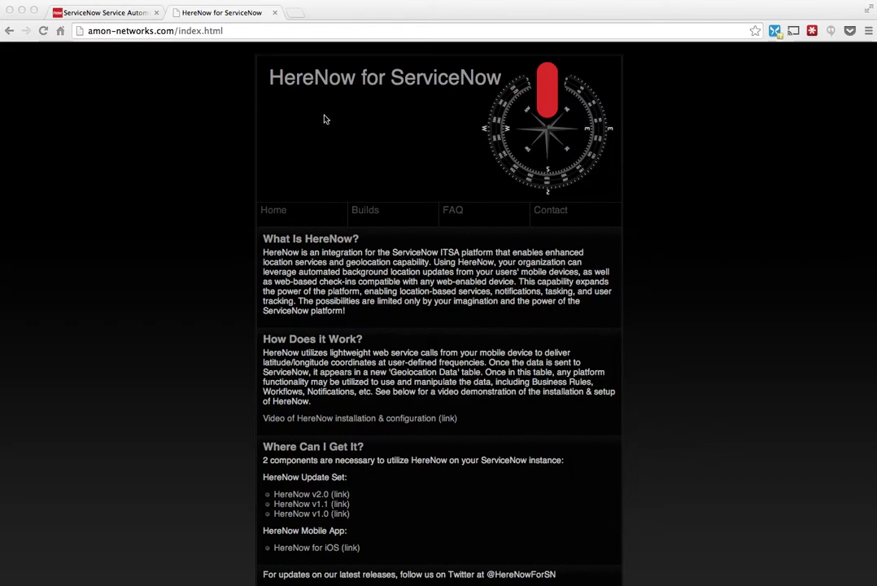
# Switch to the ServiceNow instance and open Geolocation > Properties, showing geofencing enabled and radius 500
pyautogui.click(83, 31)
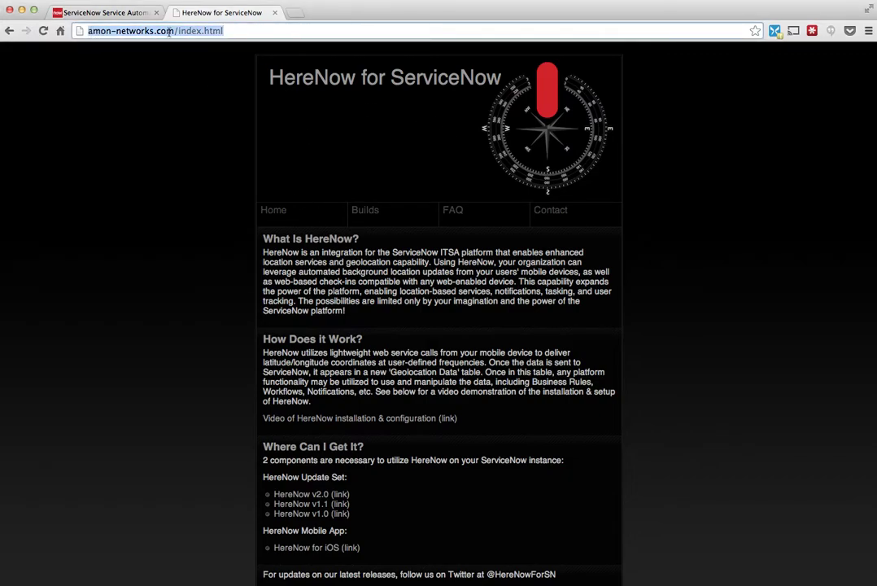
pyautogui.click(474, 412)
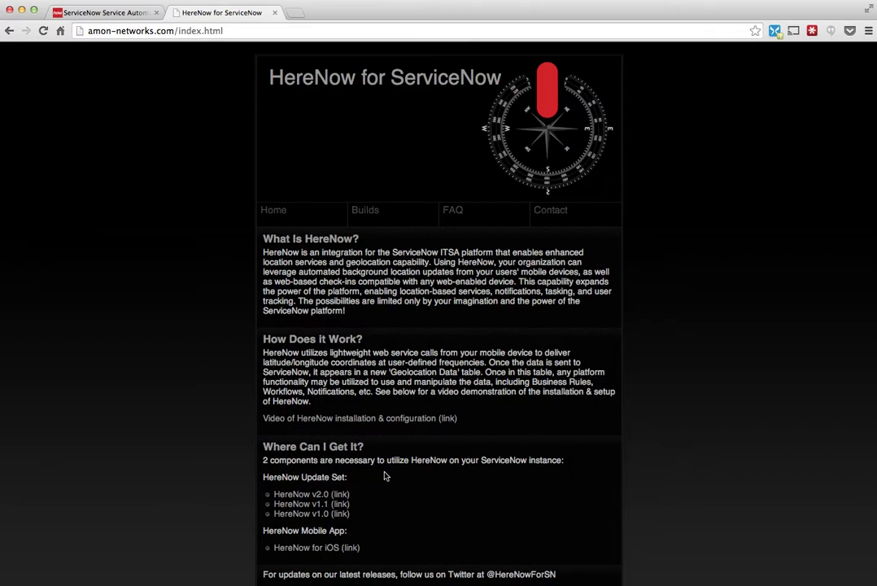
pyautogui.click(119, 14)
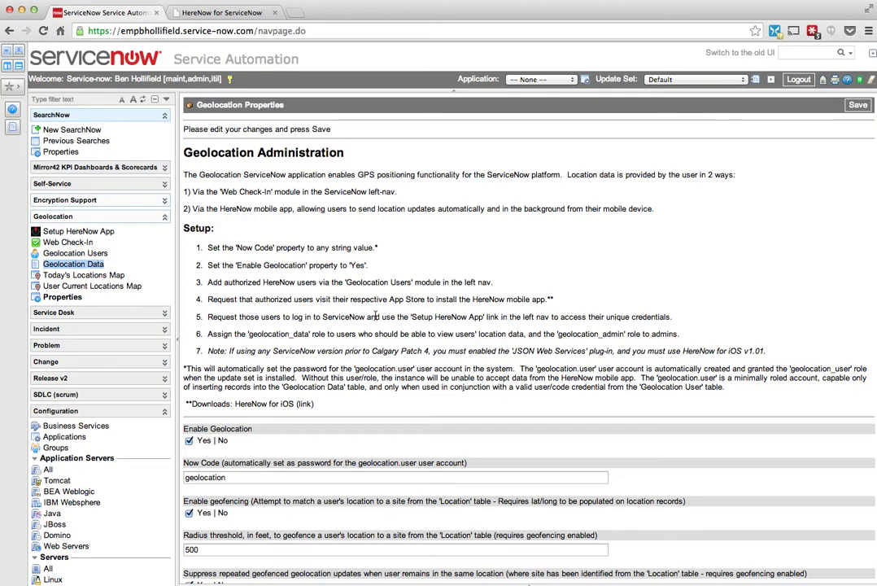
pyautogui.click(49, 298)
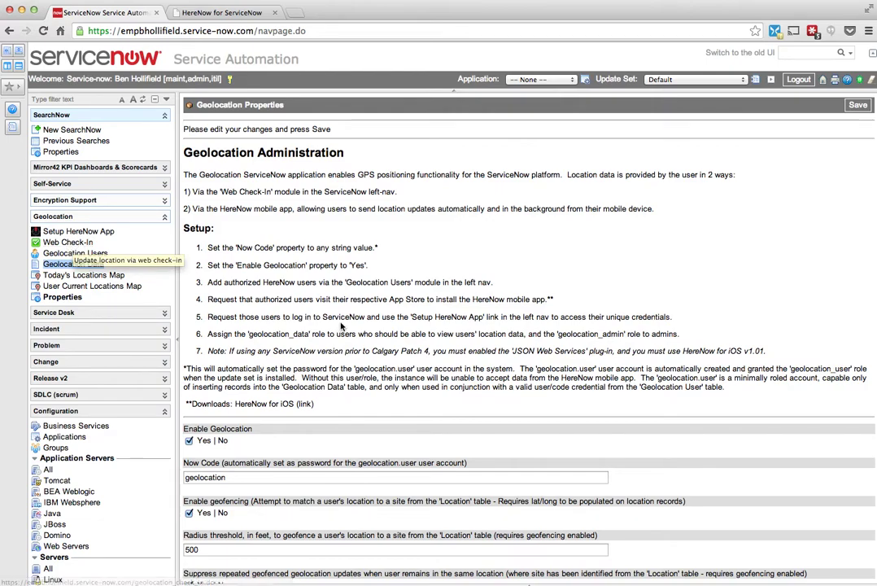
pyautogui.press('super+Tab')
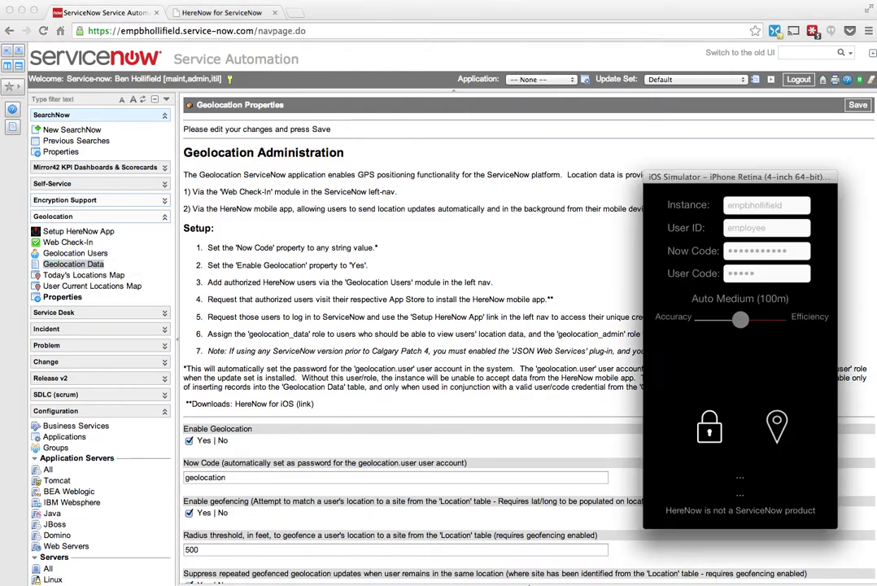
pyautogui.moveTo(793, 135); pyautogui.dragTo(503, 106)
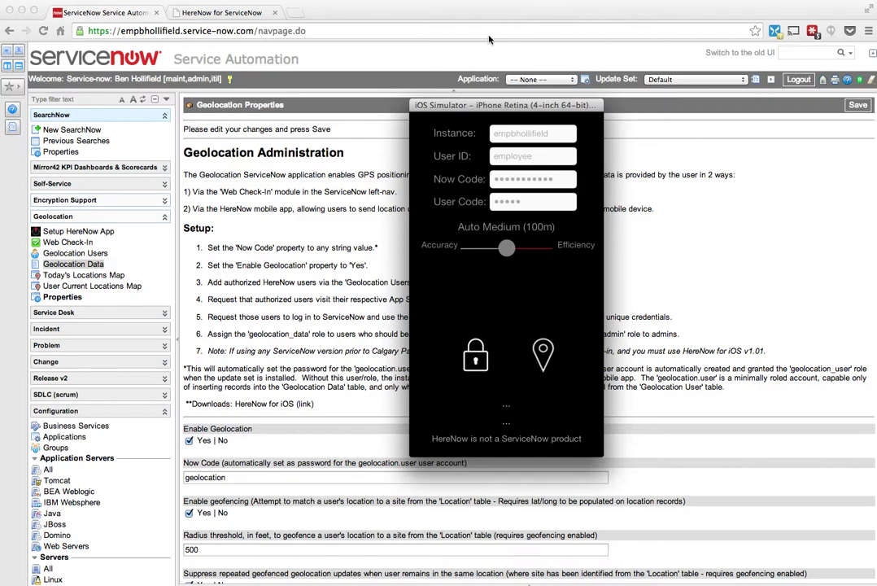
pyautogui.click(446, 13)
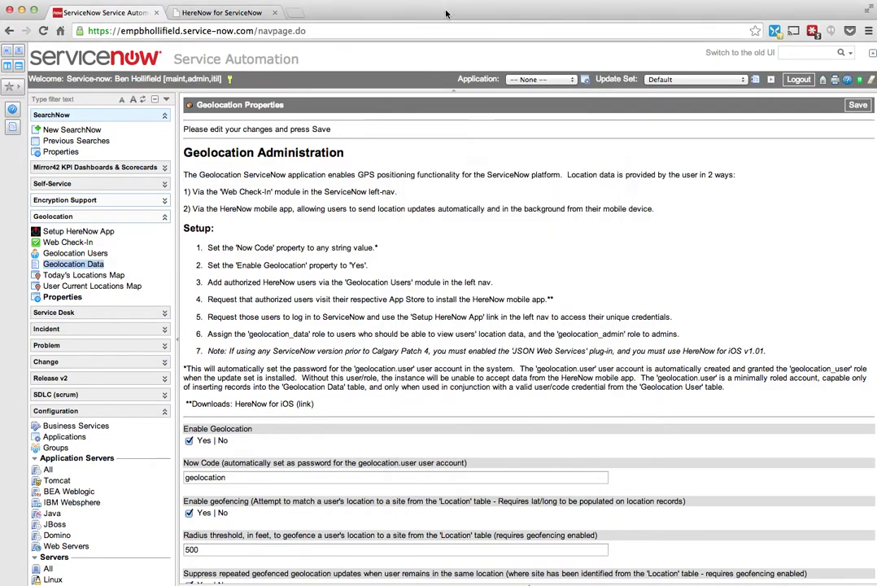
# Open the Geolocation Data list of 474 location records and scroll through it briefly
pyautogui.click(72, 265)
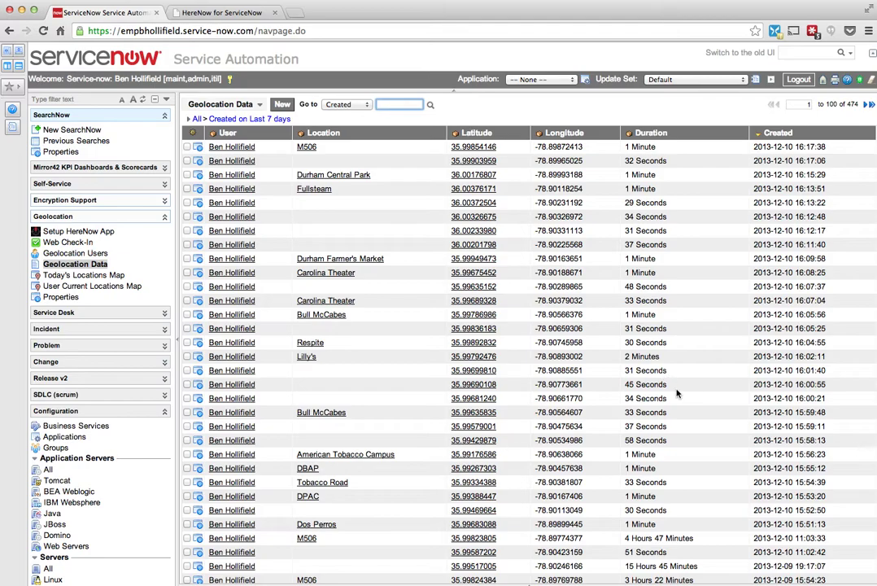
pyautogui.scroll(-3, 675, 396)
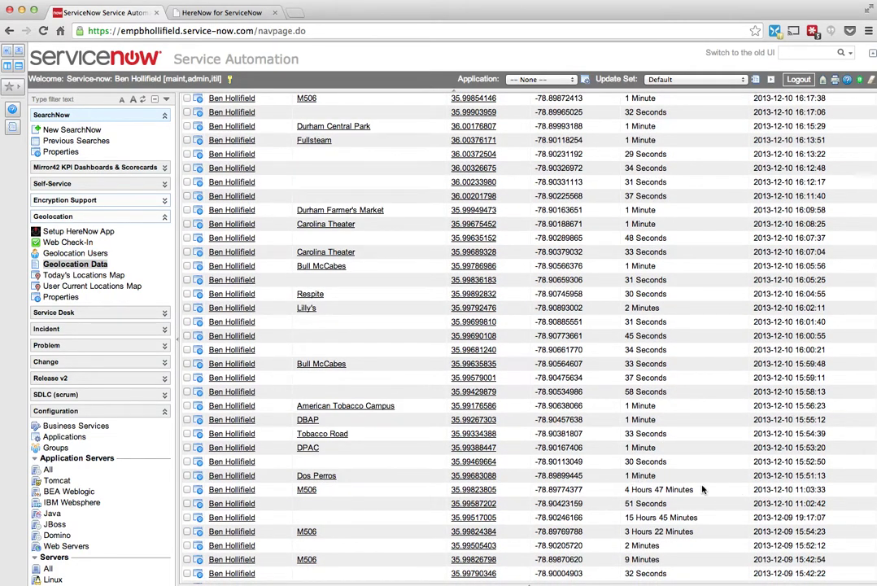
pyautogui.scroll(3, 647, 475)
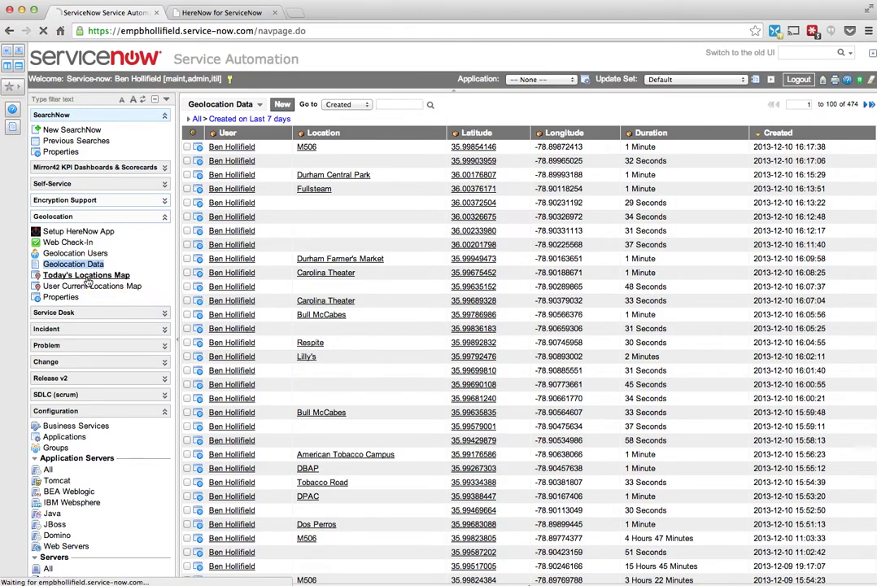
# Open Today's Locations Map and inspect the Respite, Farmer's Market, Dos Perros and Durham Central Park stops
pyautogui.click(87, 277)
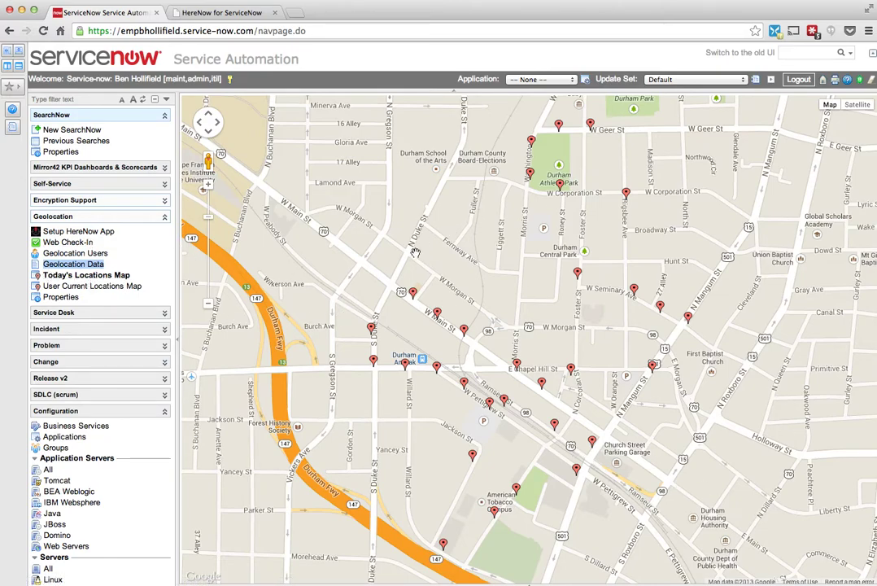
pyautogui.click(413, 293)
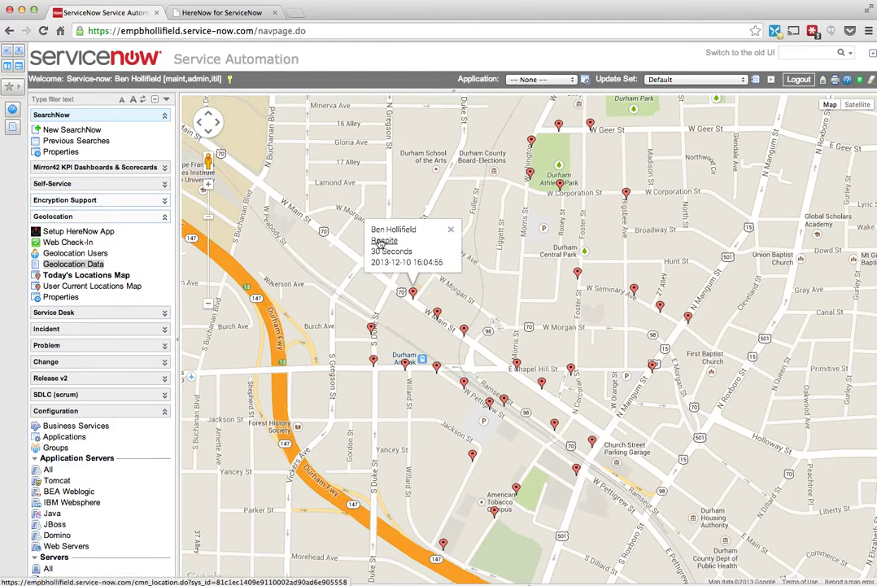
pyautogui.click(449, 230)
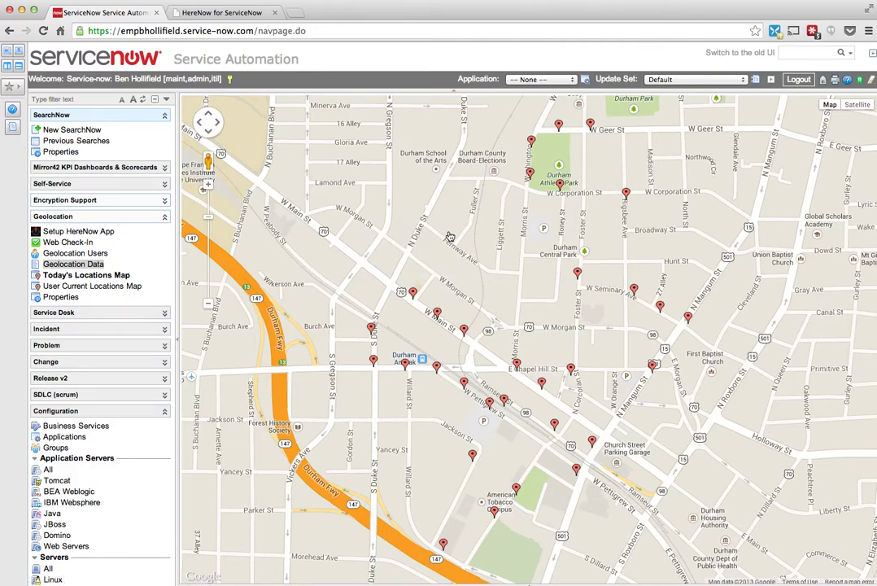
pyautogui.click(577, 273)
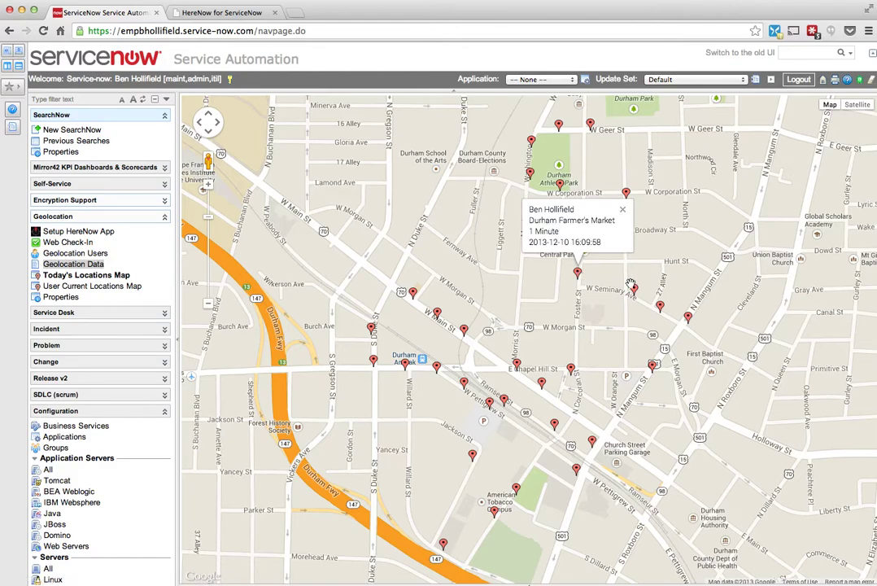
pyautogui.click(651, 368)
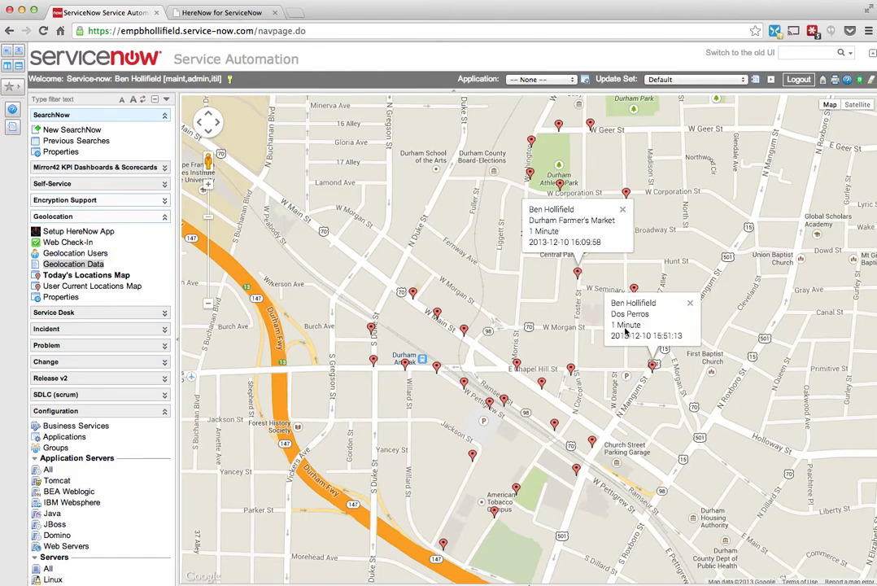
pyautogui.click(690, 305)
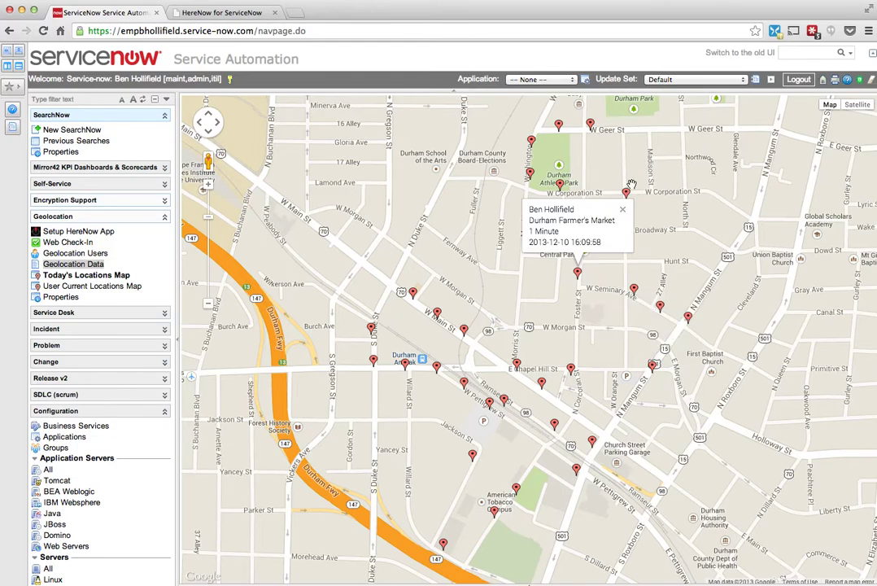
pyautogui.click(626, 194)
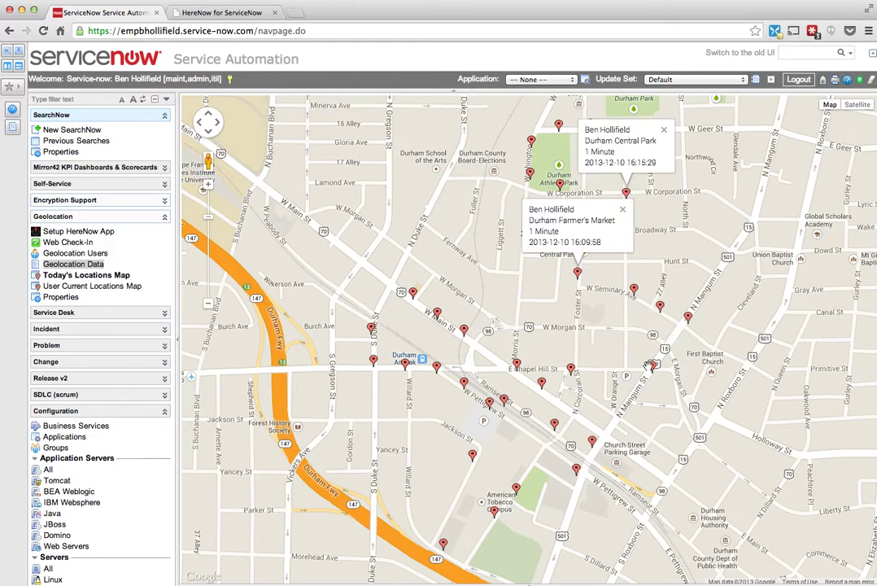
pyautogui.click(622, 209)
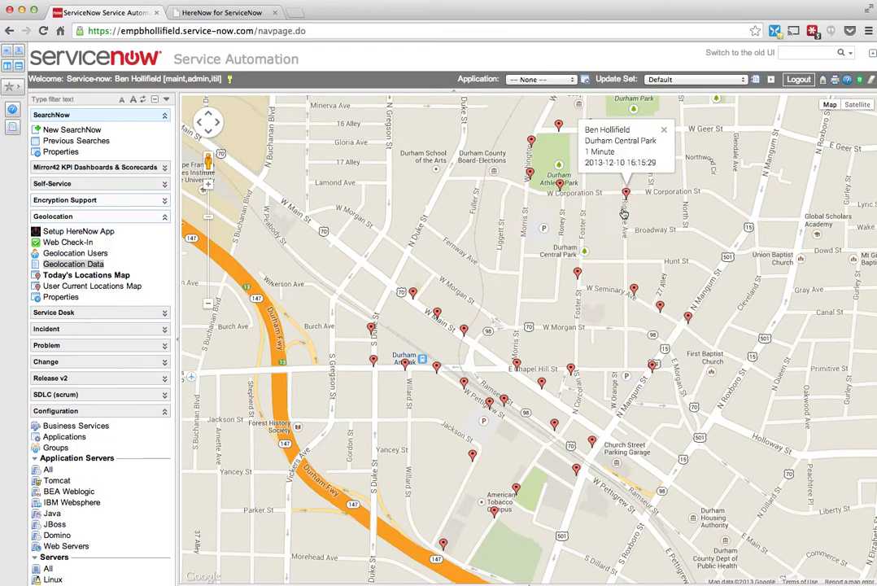
# Open the User Current Locations Map and view, then close, the M506 marker's details
pyautogui.click(88, 288)
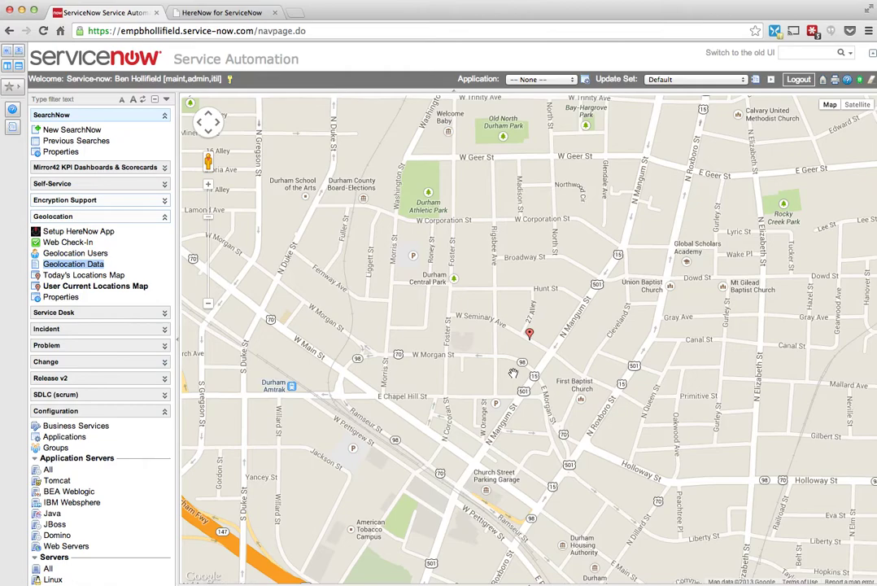
pyautogui.click(530, 333)
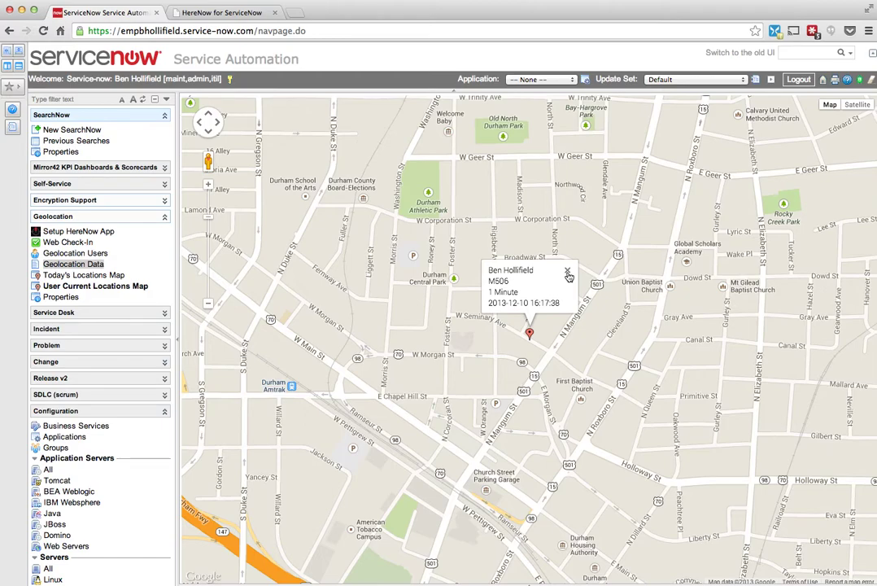
pyautogui.click(567, 274)
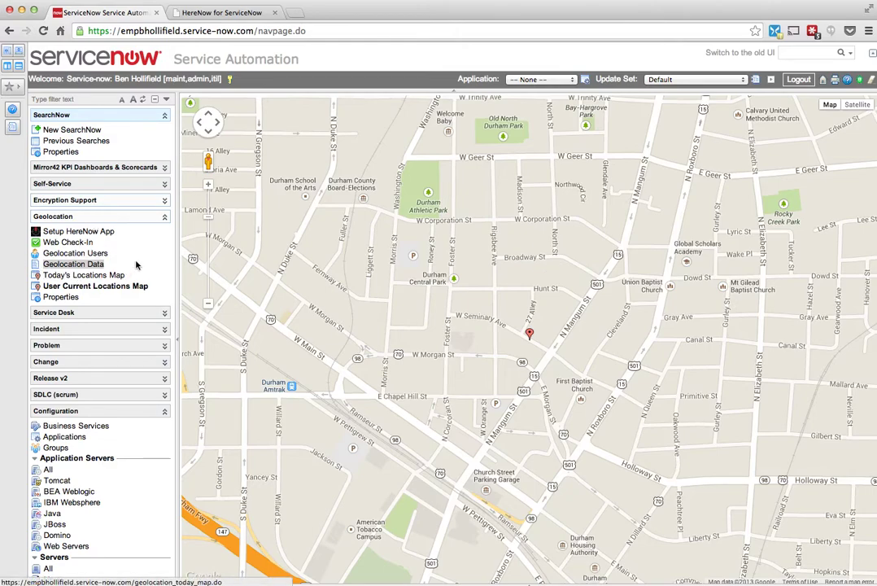
# Review the Geolocation Properties, leaving the 200-foot suppression radius unchanged, then return to Geolocation Data
pyautogui.click(70, 298)
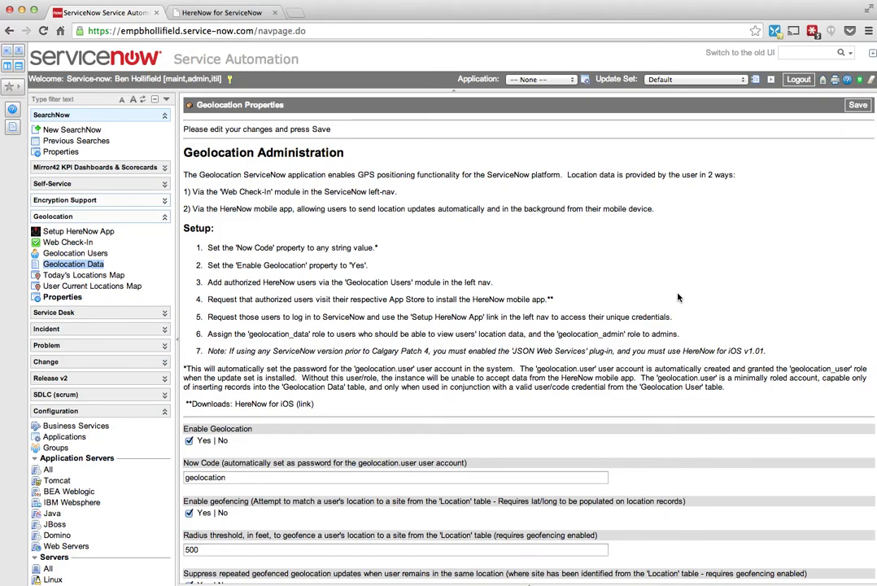
pyautogui.scroll(-3, 678, 297)
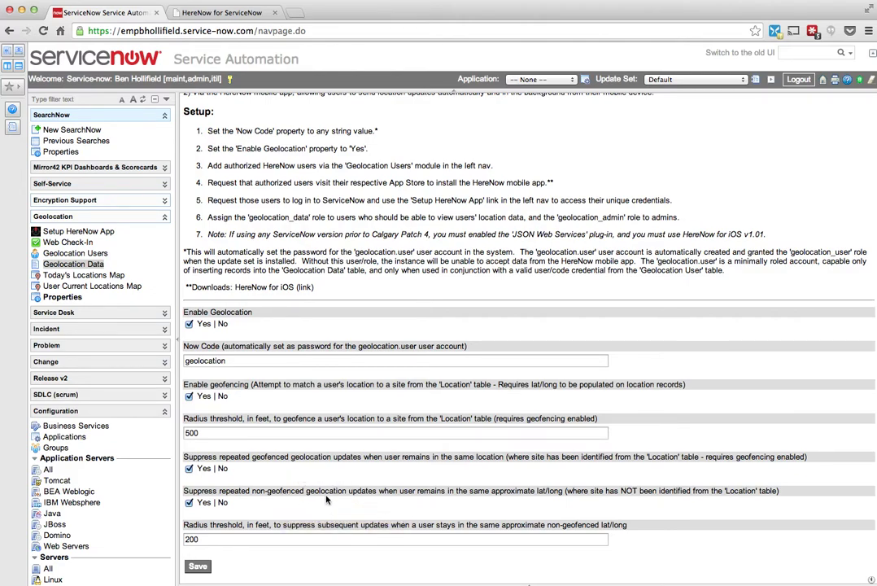
pyautogui.doubleClick(223, 536)
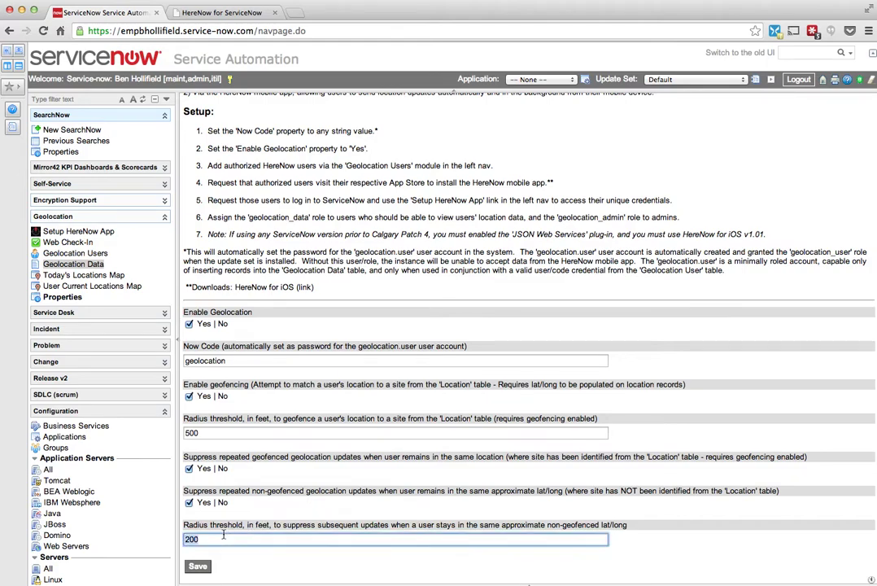
pyautogui.press('Left')
pyautogui.click(66, 265)
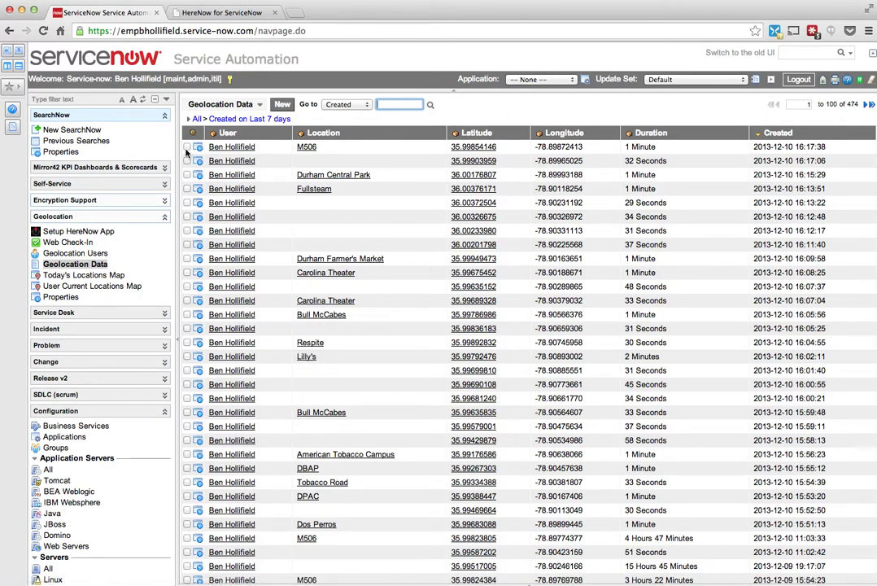
# Check the 14 newest geolocation records, M506 through Bull McCabes, using a Shift-click range
pyautogui.click(187, 146)
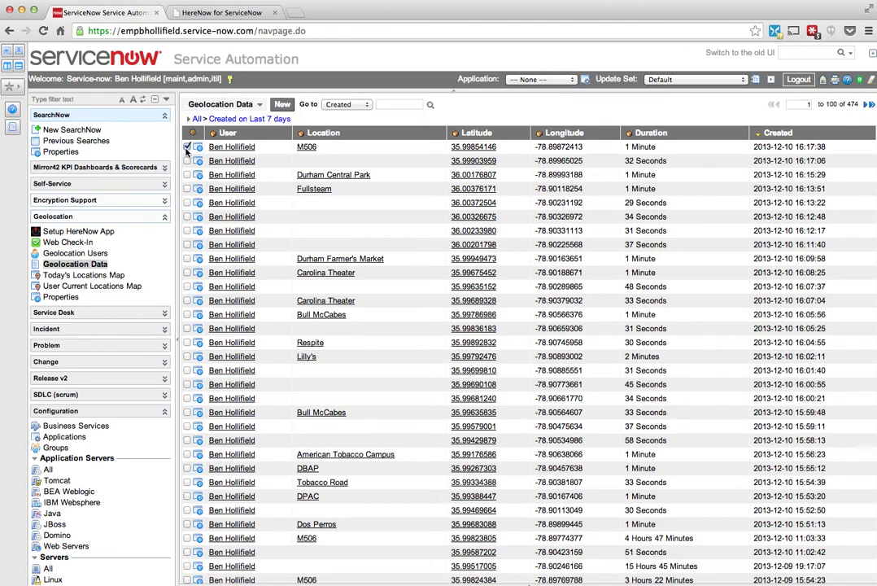
pyautogui.keyDown('shift'); pyautogui.click(187, 327); pyautogui.keyUp('shift')
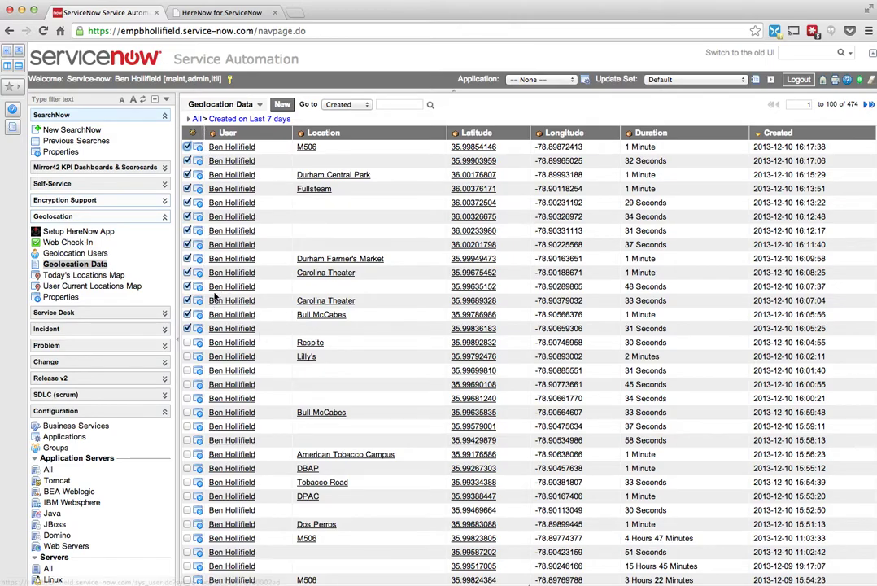
pyautogui.scroll(-20, 245, 326)
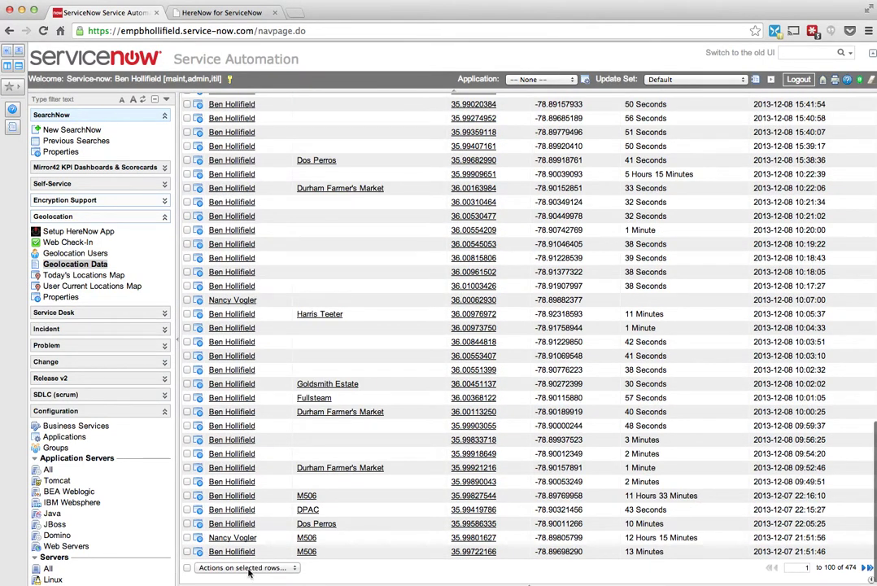
# Map the 14 selected records, then go back to the records list
pyautogui.click(248, 571)
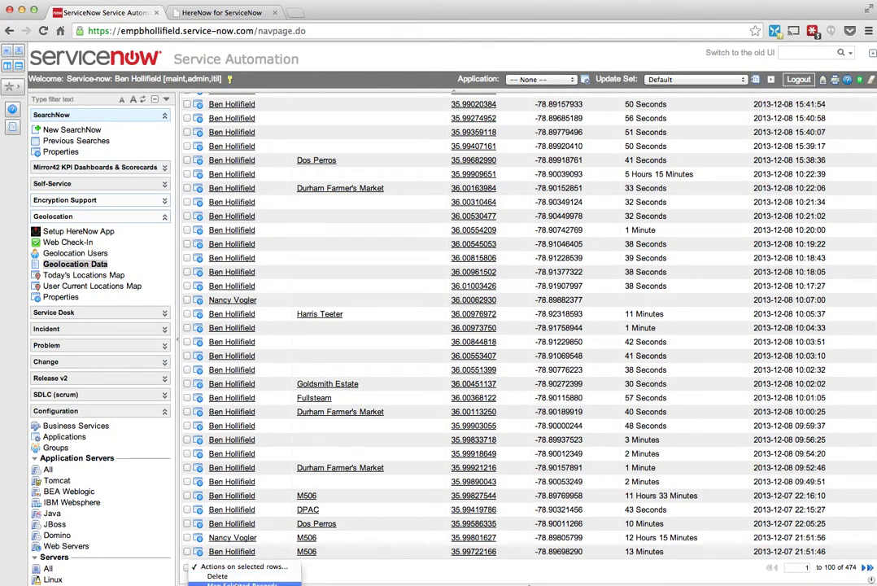
pyautogui.click(242, 583)
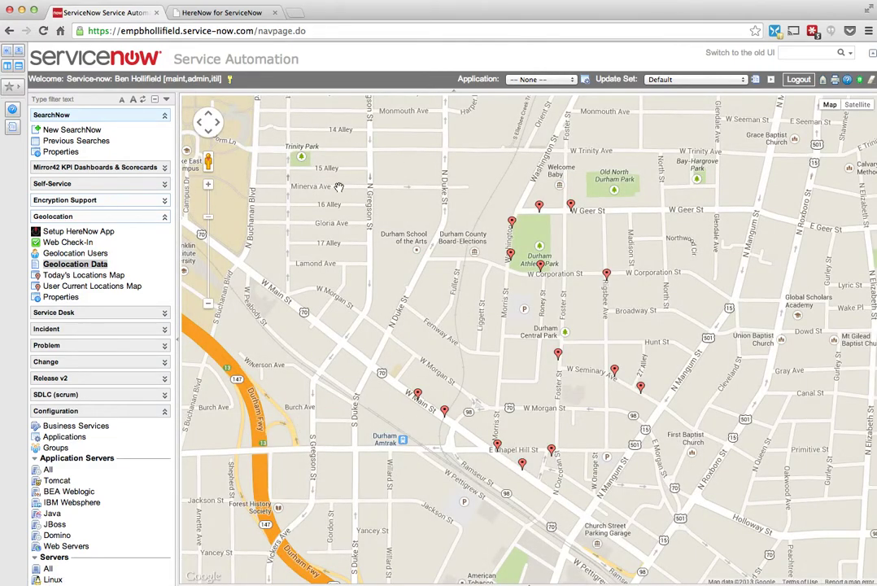
pyautogui.click(9, 31)
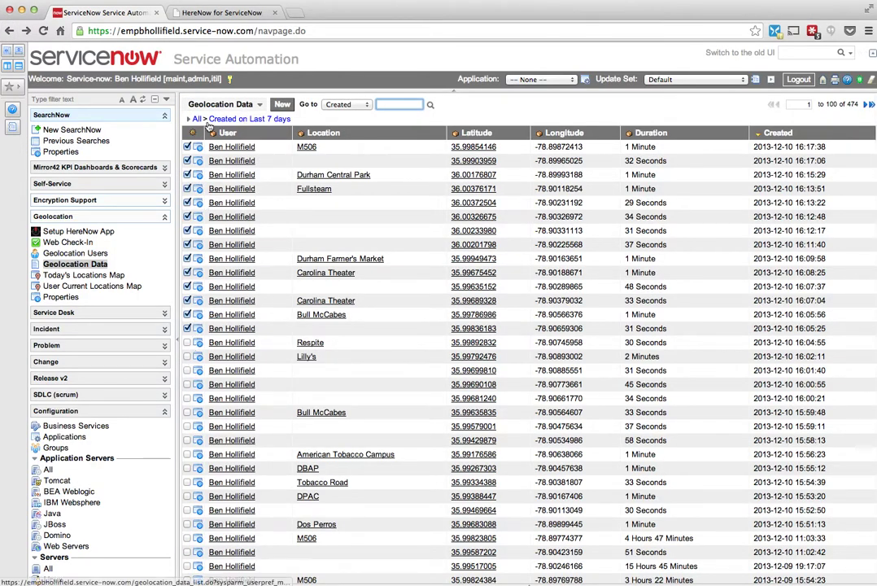
# Map the 2013-12-08 records from 10:03:51 to 09:49:51, then return to Geolocation Data
pyautogui.scroll(-15, 192, 333)
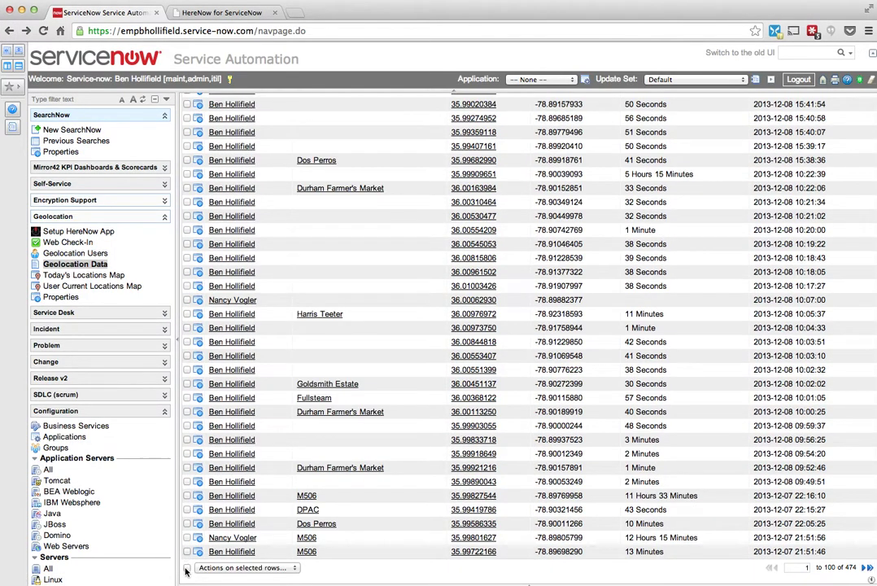
pyautogui.click(187, 482)
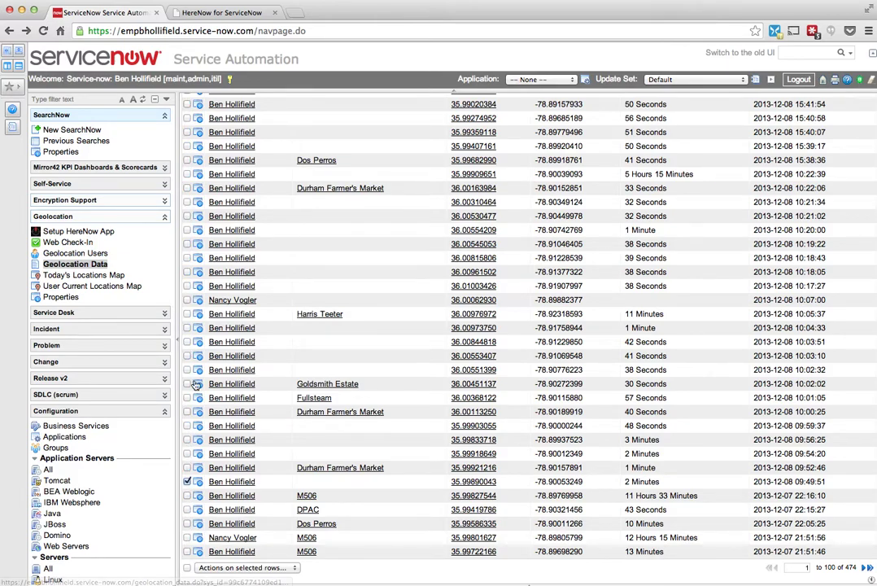
pyautogui.keyDown('shift'); pyautogui.click(187, 342); pyautogui.keyUp('shift')
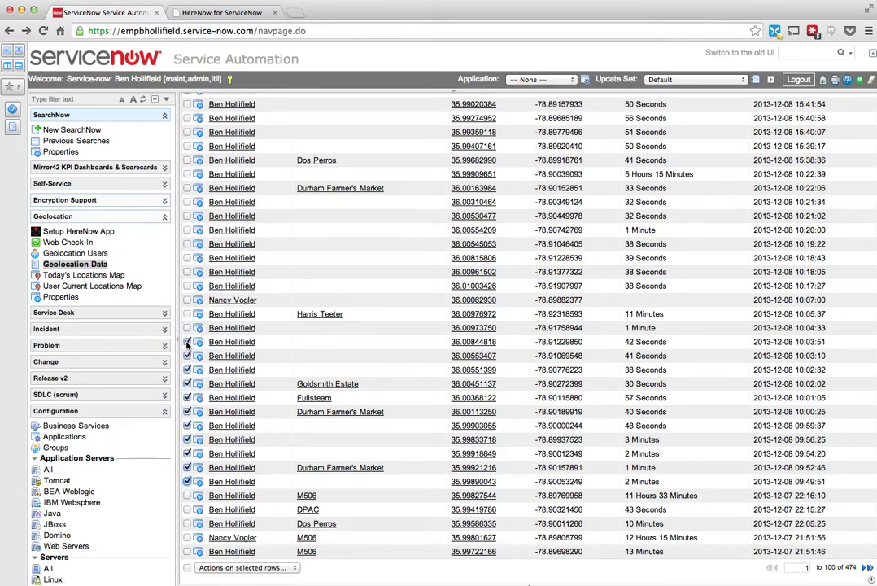
pyautogui.click(264, 569)
pyautogui.click(241, 583)
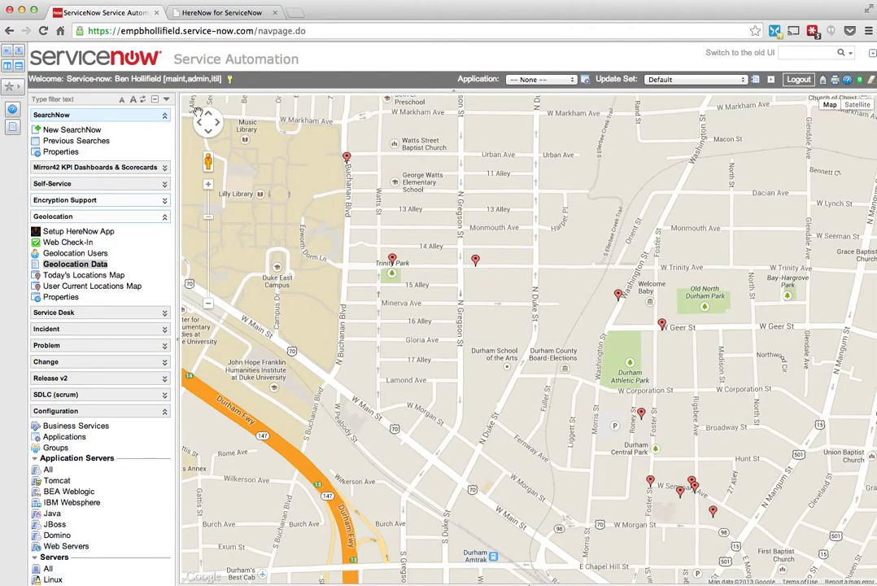
pyautogui.click(72, 266)
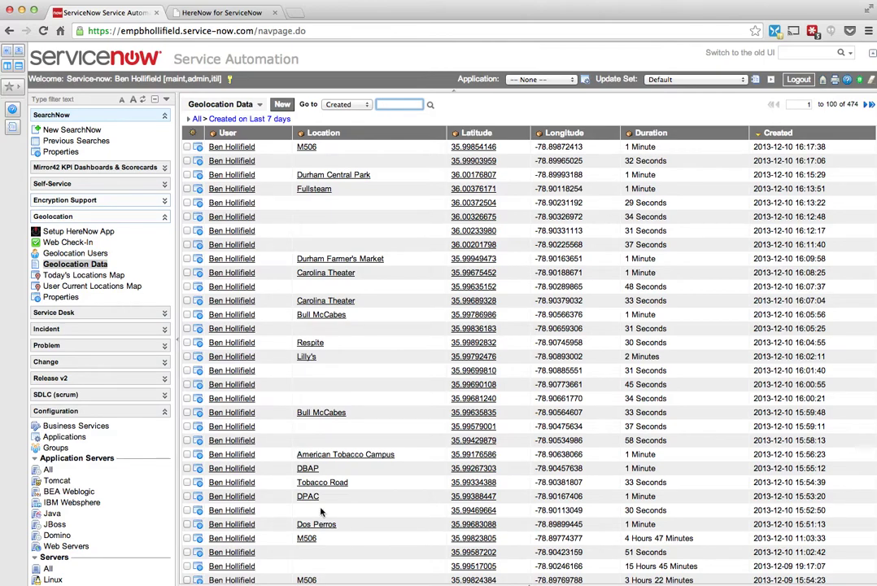
# Show the first record user's timeline and scroll from American Tobacco Campus to Goldsmith Estate
pyautogui.rightClick(253, 148)
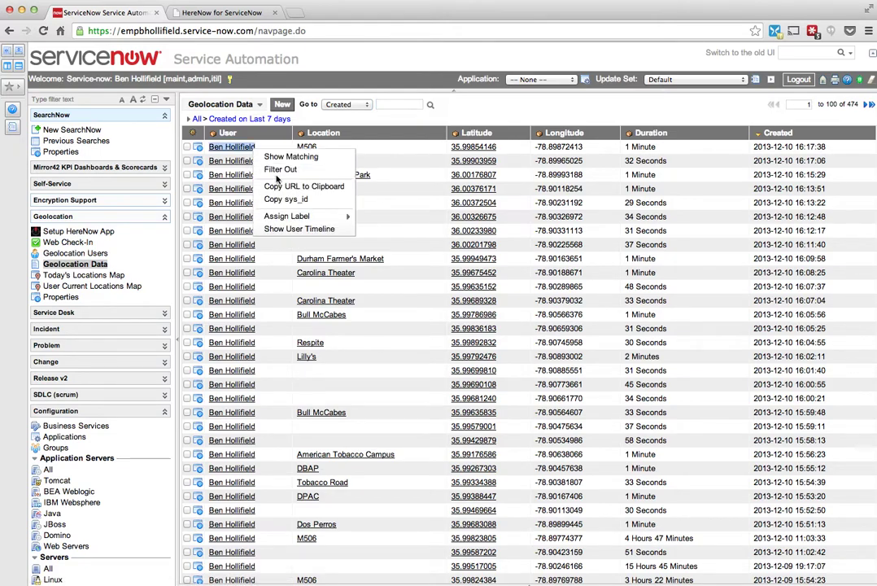
pyautogui.click(298, 228)
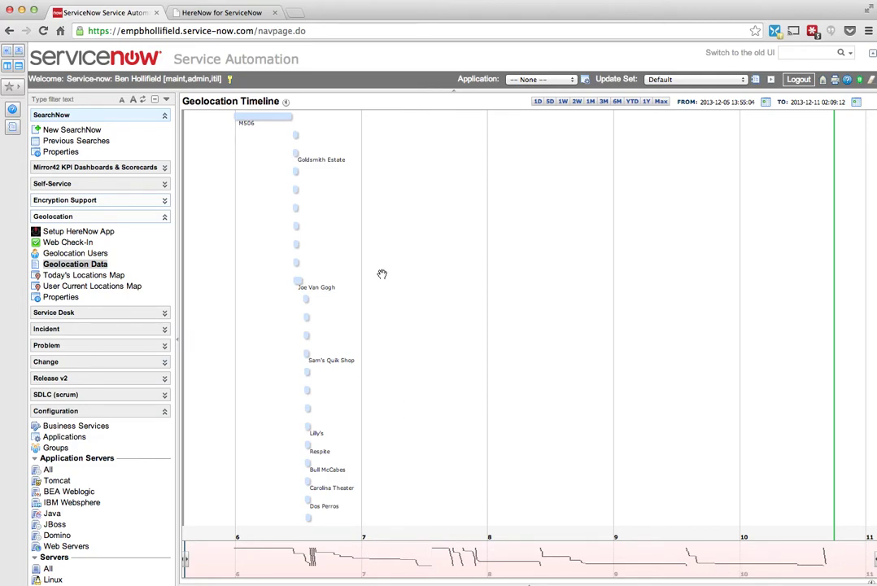
pyautogui.scroll(-15, 370, 229)
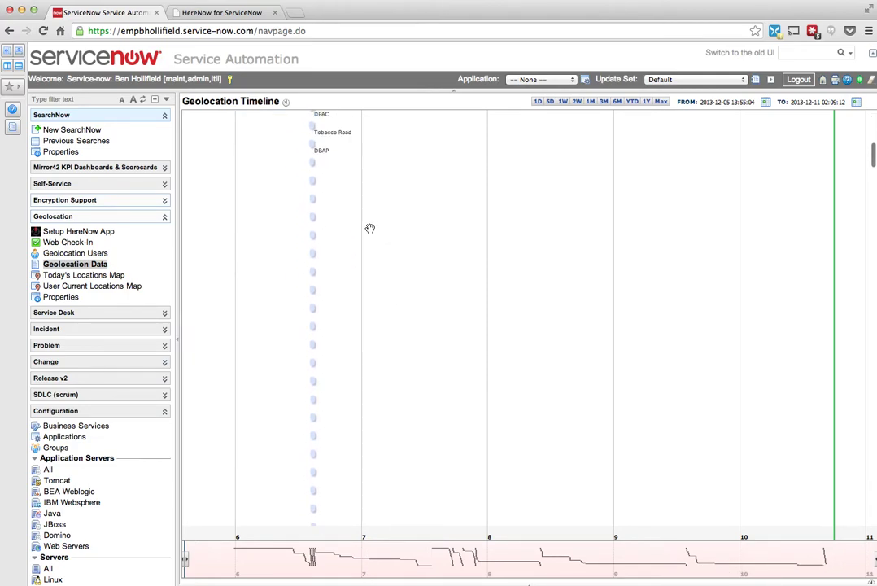
pyautogui.scroll(-10, 370, 228)
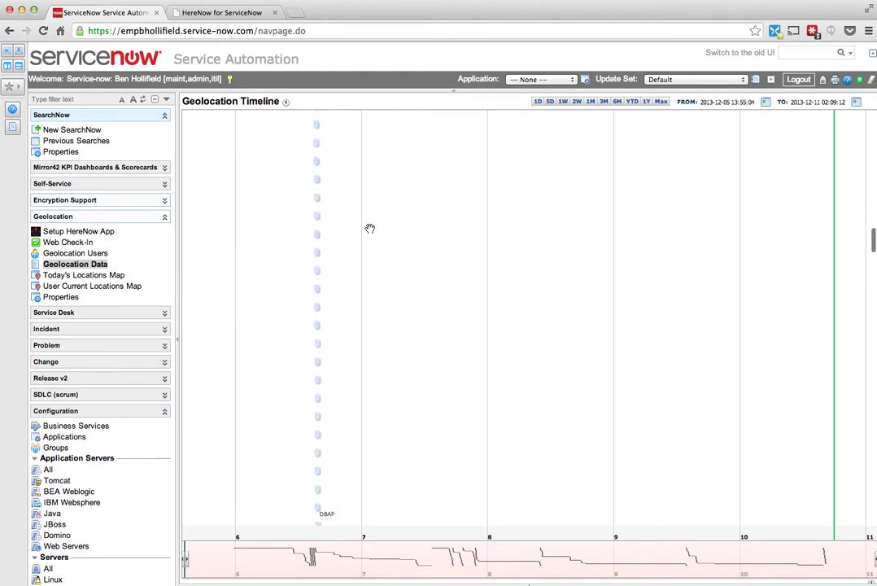
pyautogui.scroll(-5, 371, 228)
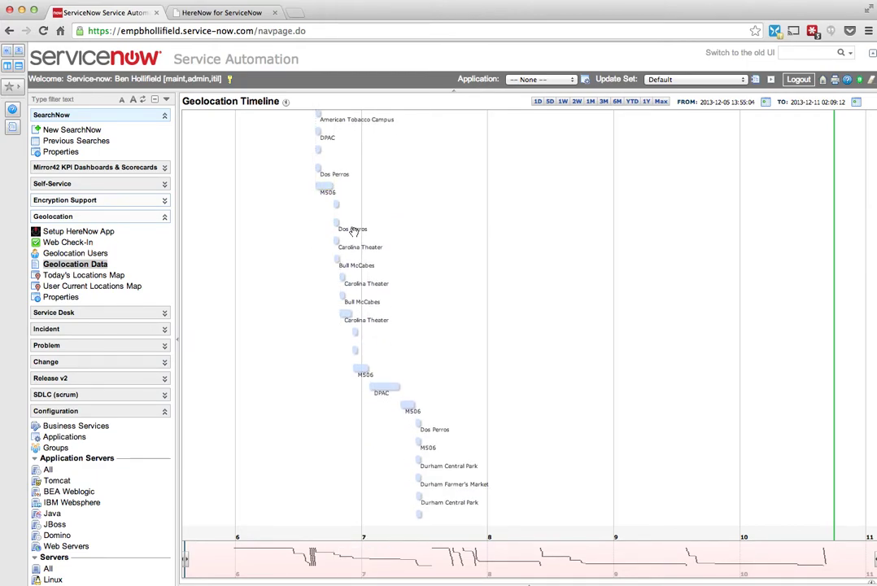
pyautogui.scroll(-5, 509, 356)
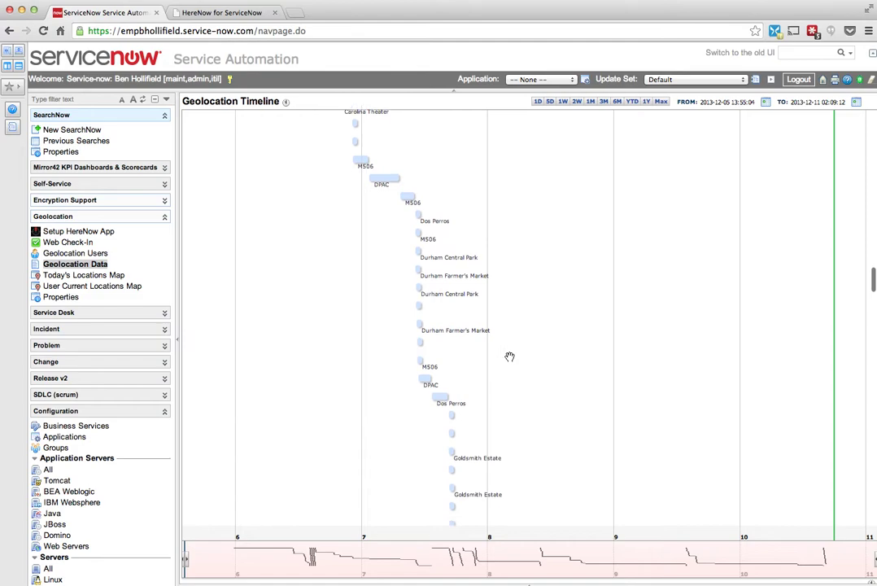
pyautogui.scroll(-3, 510, 357)
pyautogui.moveTo(424, 306)
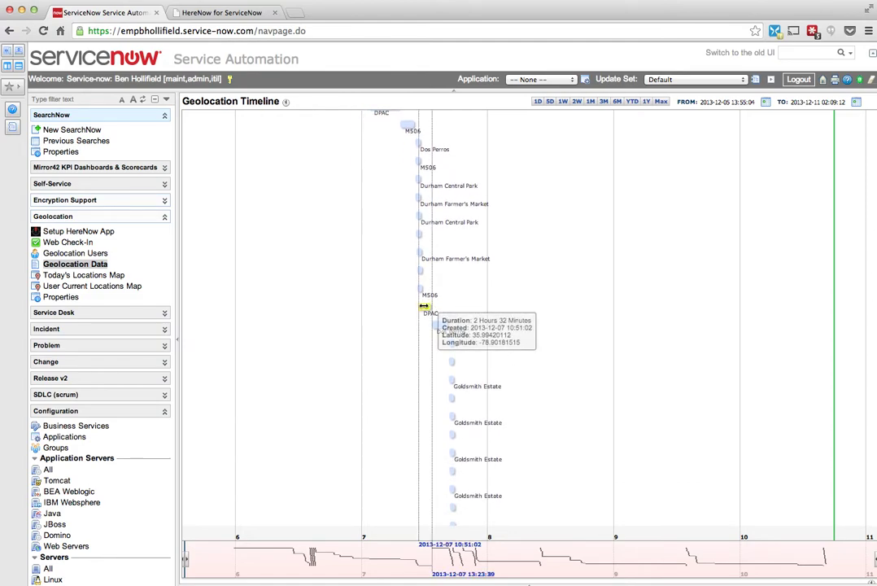
# Filter the navigator for 'reports' and run the Geolocation Data report User Geofenced Locations by Time Spent
pyautogui.click(57, 99)
pyautogui.write('reports')
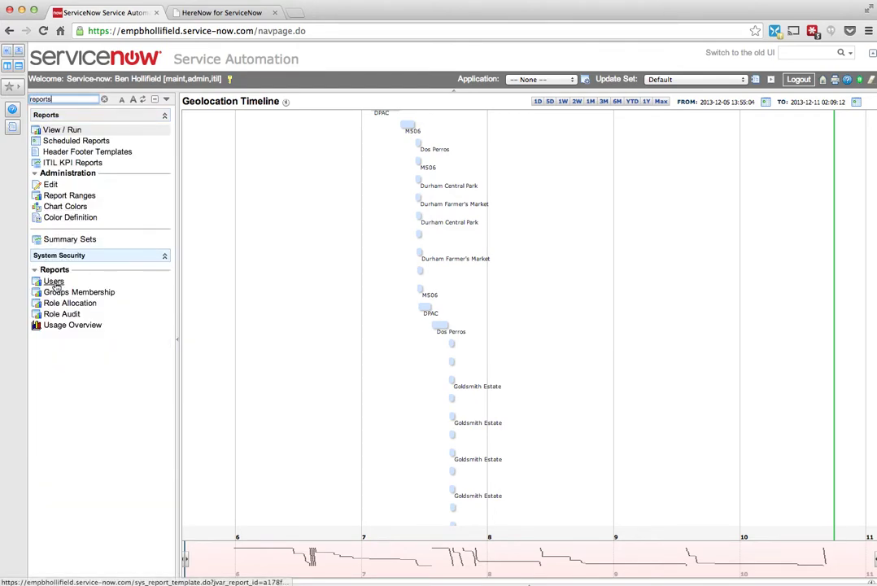
pyautogui.click(65, 130)
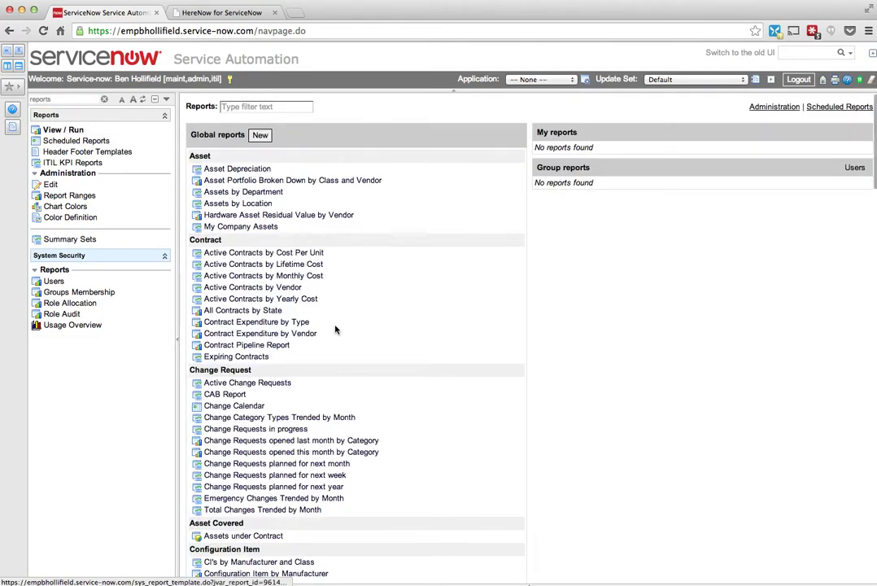
pyautogui.scroll(-6, 337, 350)
pyautogui.scroll(-1, 335, 373)
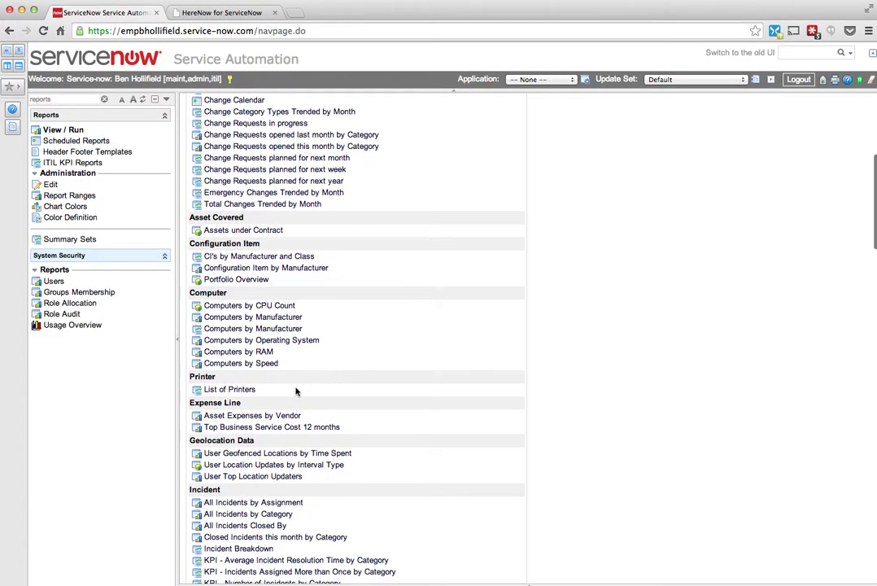
pyautogui.click(229, 456)
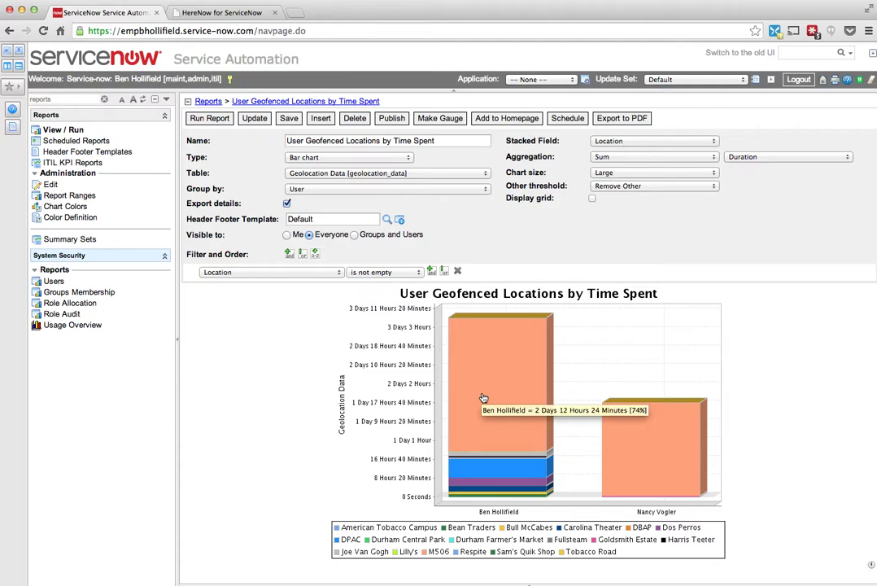
# Add a 'Location is not M506' condition, rerun the report, and go back to the reports list
pyautogui.click(432, 270)
pyautogui.click(285, 288)
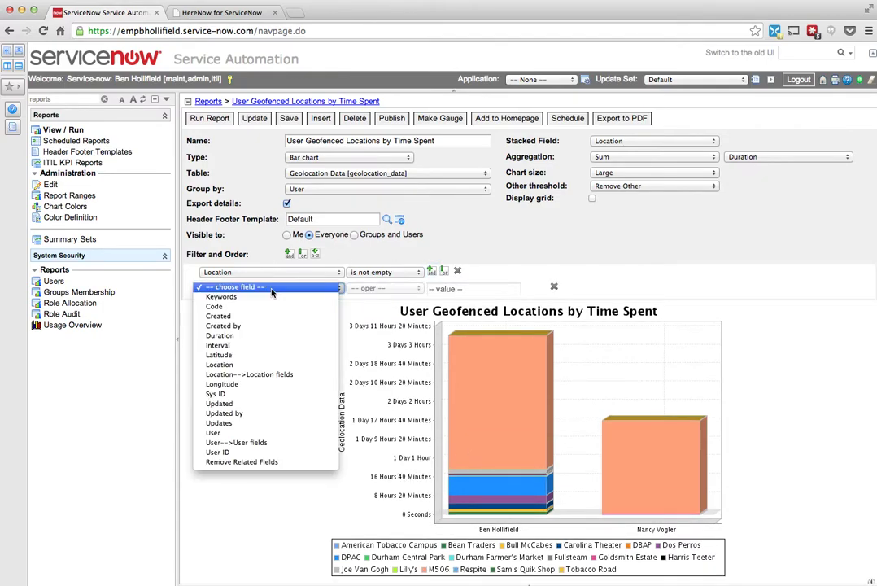
pyautogui.click(219, 364)
pyautogui.click(384, 288)
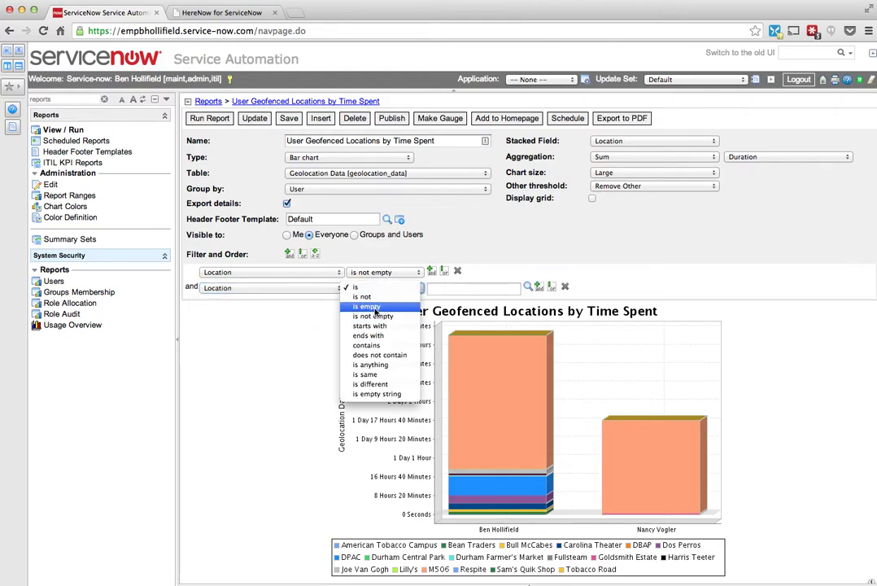
pyautogui.click(362, 296)
pyautogui.click(464, 289)
pyautogui.write('M506')
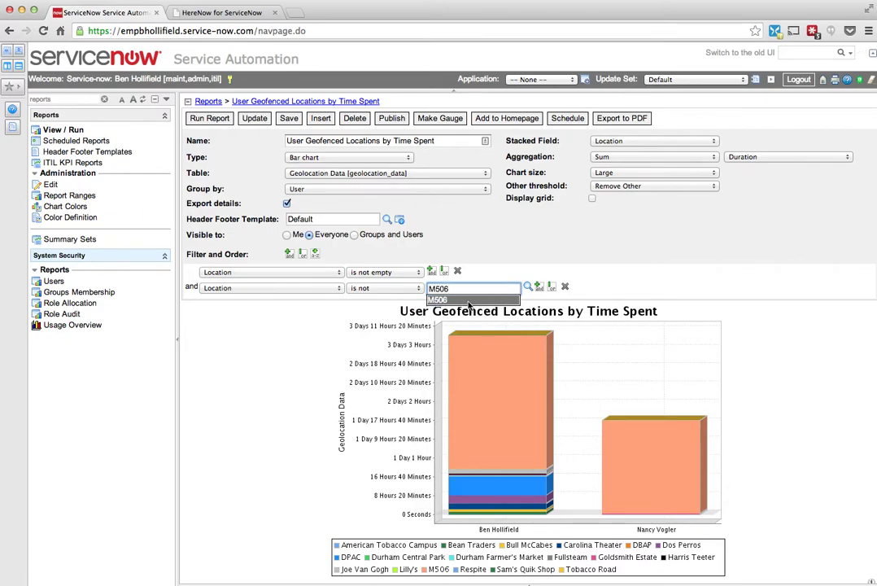
pyautogui.click(209, 118)
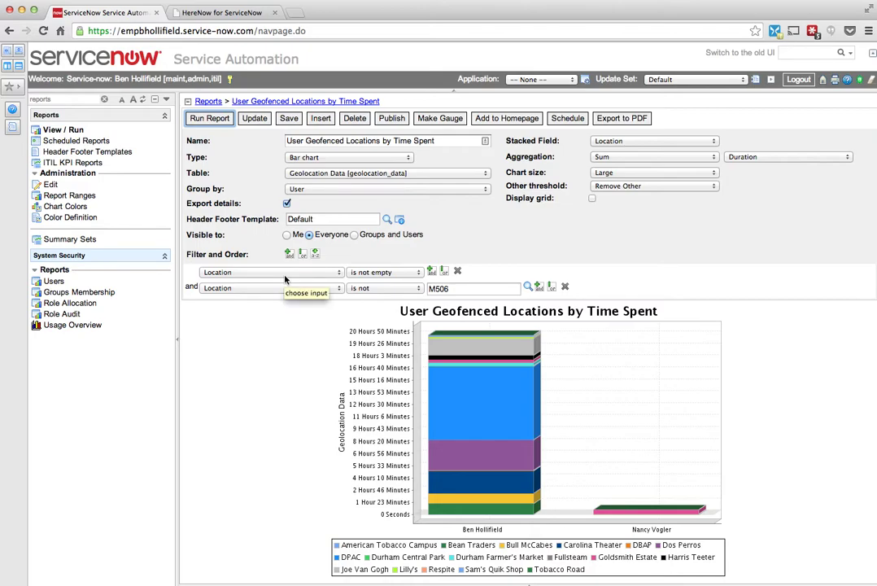
pyautogui.click(11, 31)
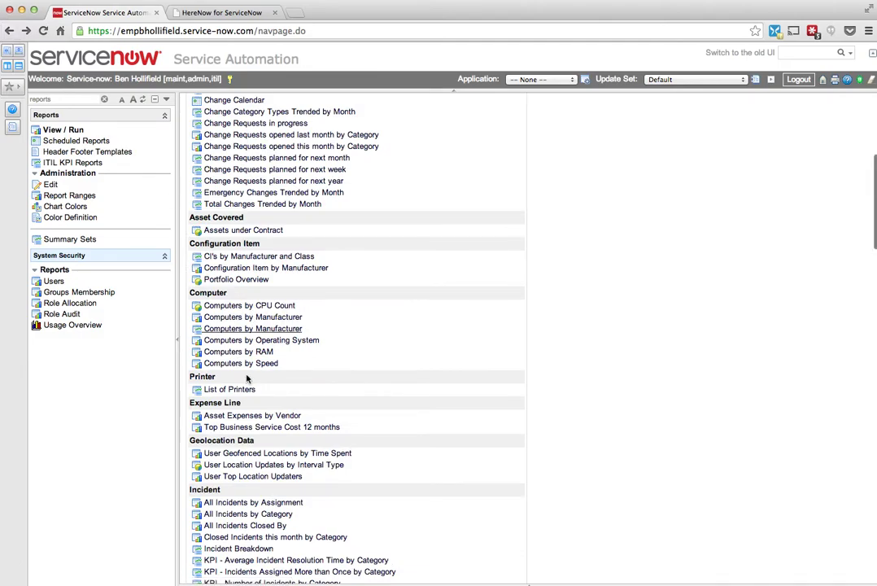
# Open the User Top Location Updaters report, a per-user bar chart peaking at 357 updates
pyautogui.click(222, 479)
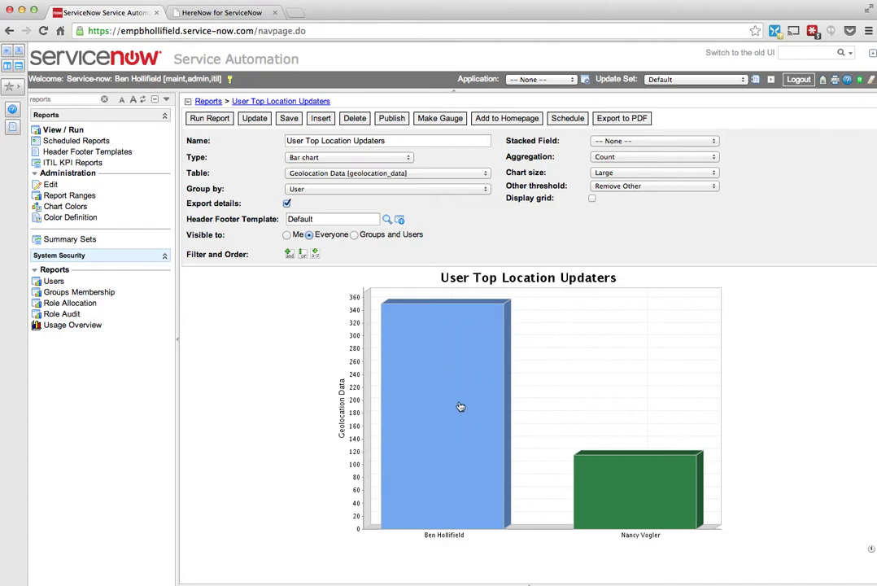
pyautogui.moveTo(460, 406)
# Clear the navigator filter, view the Geolocation Users list, then the Geolocation Data records
pyautogui.click(104, 99)
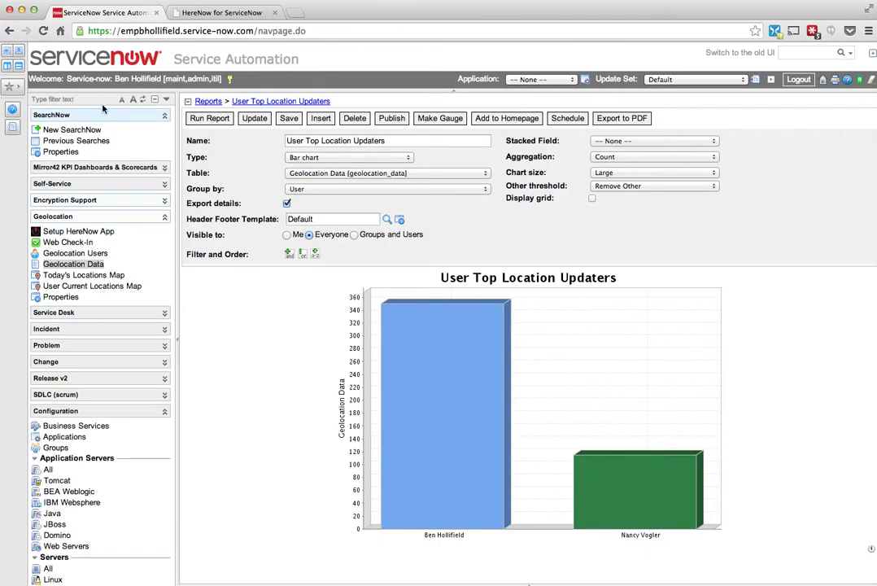
pyautogui.click(65, 254)
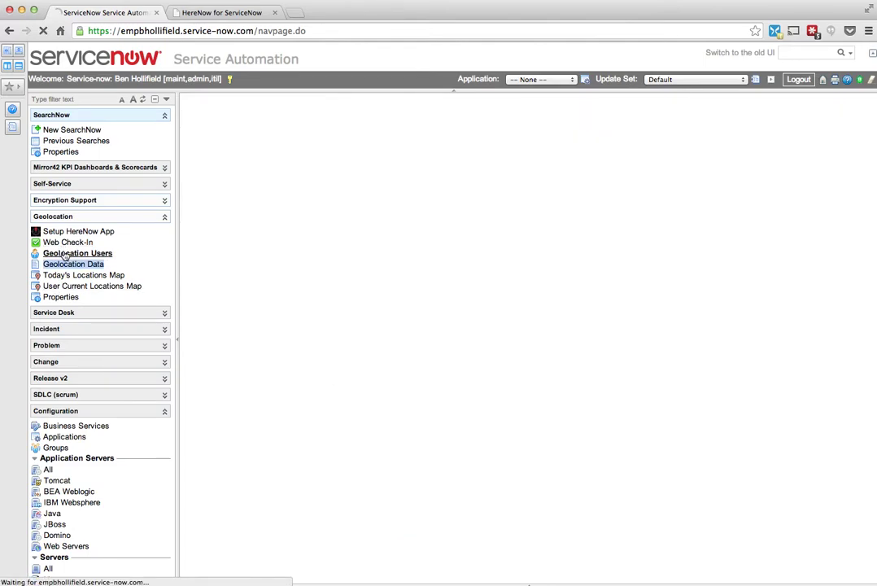
pyautogui.click(75, 264)
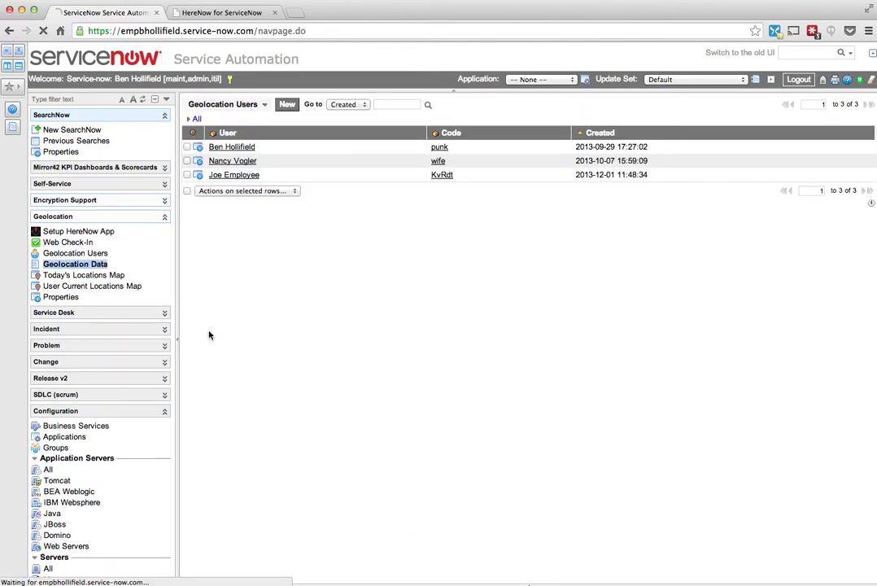